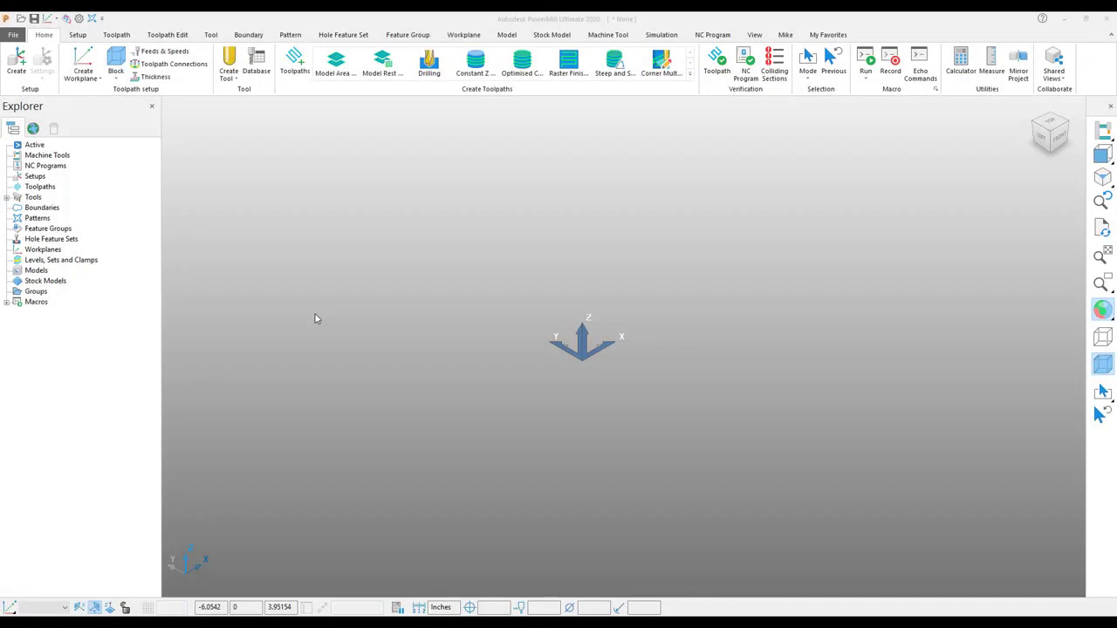
Step: In the tool database search, preview the 25MM, 16MM and two 9/16 HAM tool assemblies
{"action": "left_click", "coordinate": [257, 71]}
{"action": "left_click", "coordinate": [288, 102]}
{"action": "scroll", "coordinate": [427, 377], "scroll_direction": "down", "scroll_amount": 2}
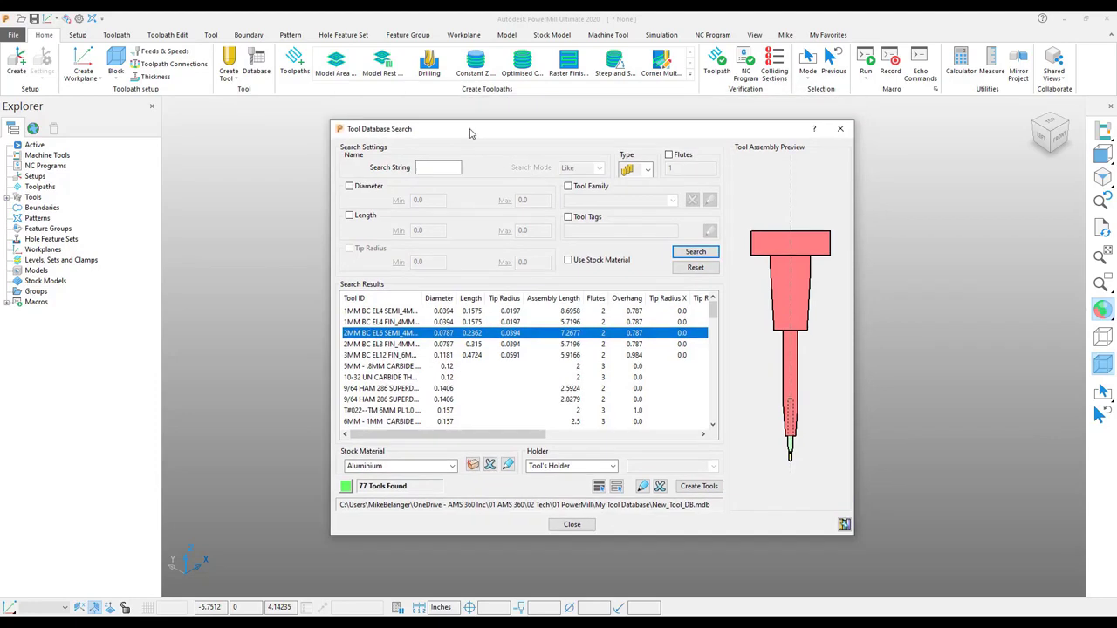
{"action": "scroll", "coordinate": [427, 377], "scroll_direction": "down", "scroll_amount": 18}
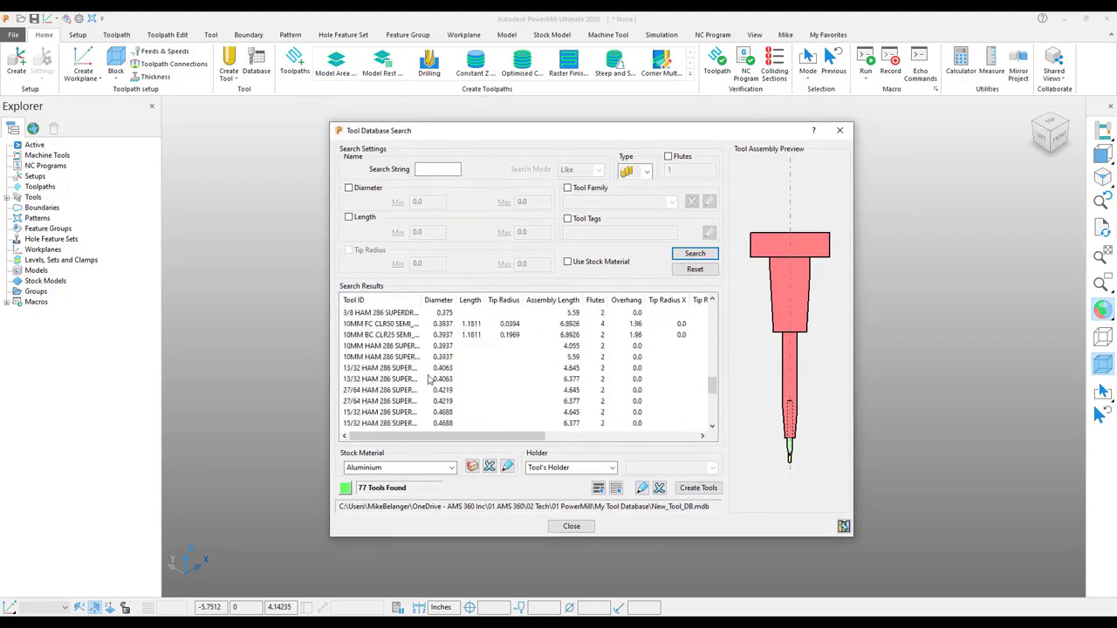
{"action": "left_click", "coordinate": [404, 413]}
{"action": "left_click", "coordinate": [402, 402]}
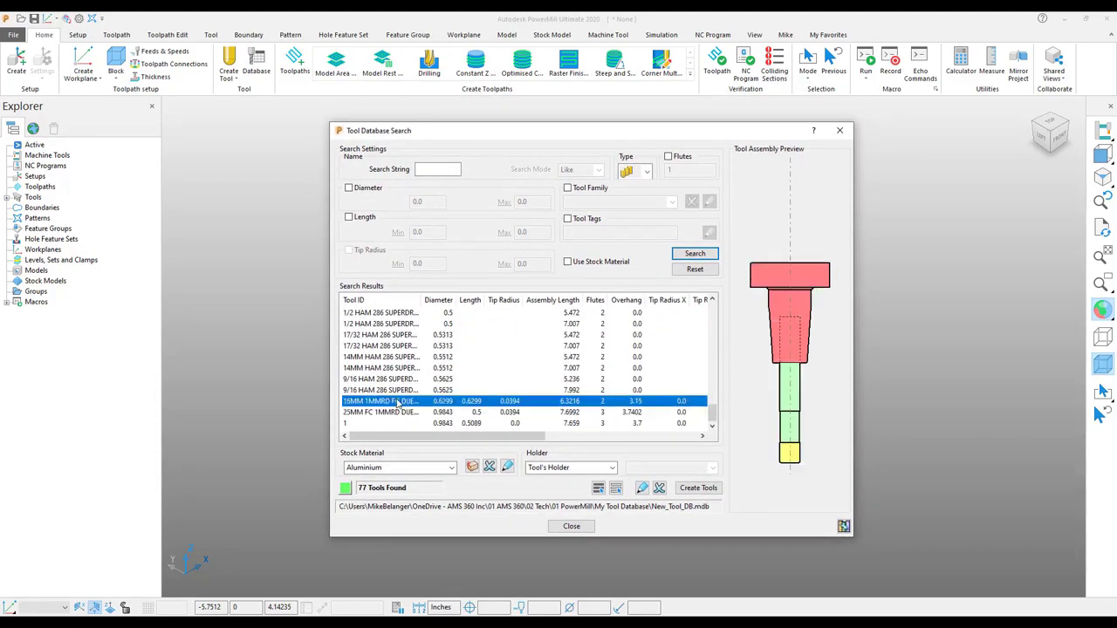
{"action": "left_click", "coordinate": [402, 390]}
{"action": "left_click", "coordinate": [403, 379]}
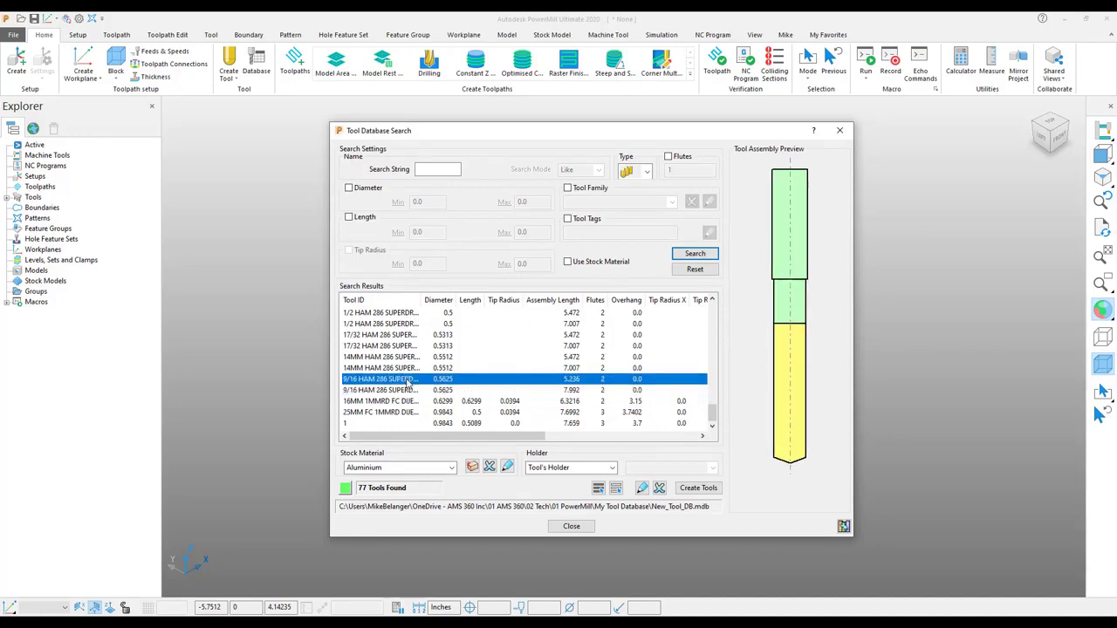
Step: Preview the 7/16-14 carbide, 1/2-13 carbide, 5/16 HAM 286 and 1/8-27 NPT carbide tools
{"action": "scroll", "coordinate": [413, 381], "scroll_direction": "up", "scroll_amount": 15}
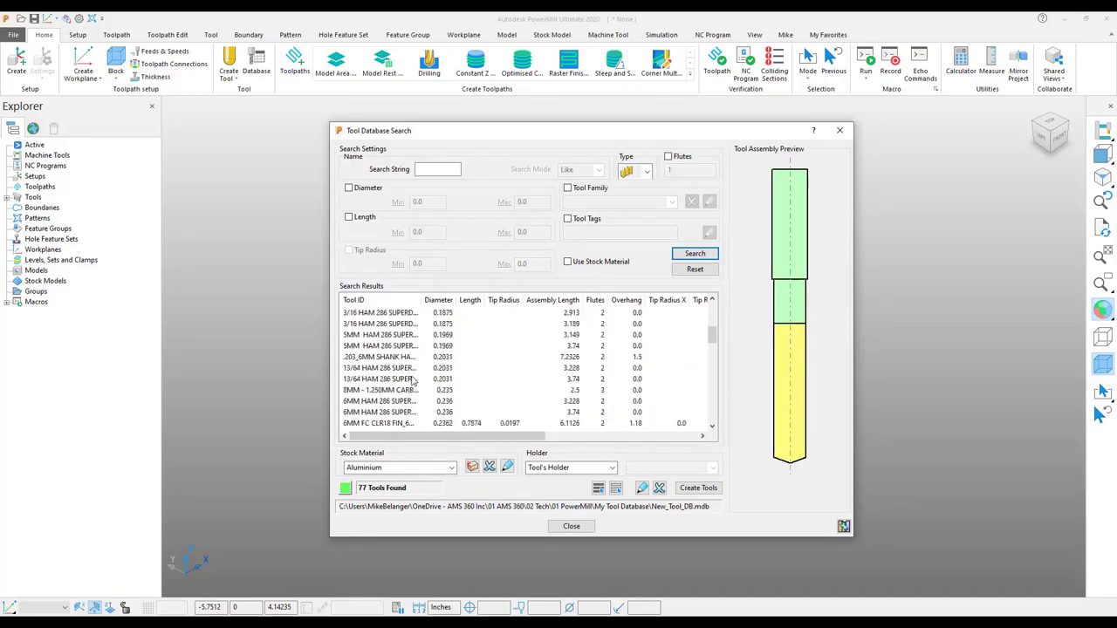
{"action": "scroll", "coordinate": [410, 381], "scroll_direction": "up", "scroll_amount": 5}
{"action": "scroll", "coordinate": [412, 381], "scroll_direction": "down", "scroll_amount": 5}
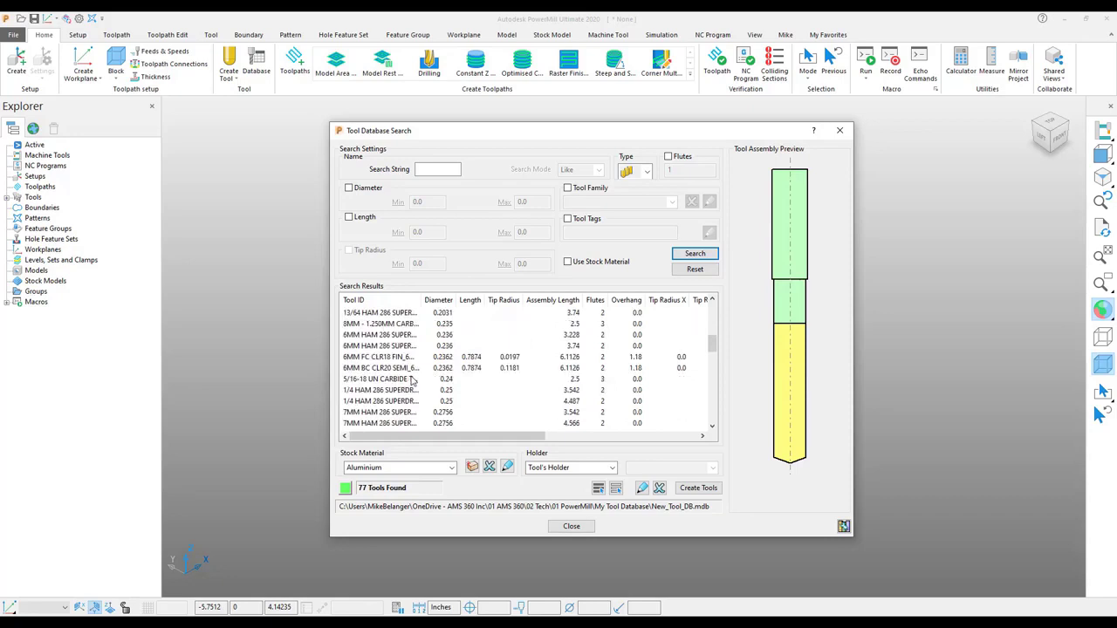
{"action": "left_click", "coordinate": [402, 381]}
{"action": "left_click", "coordinate": [390, 401]}
{"action": "left_click", "coordinate": [394, 358]}
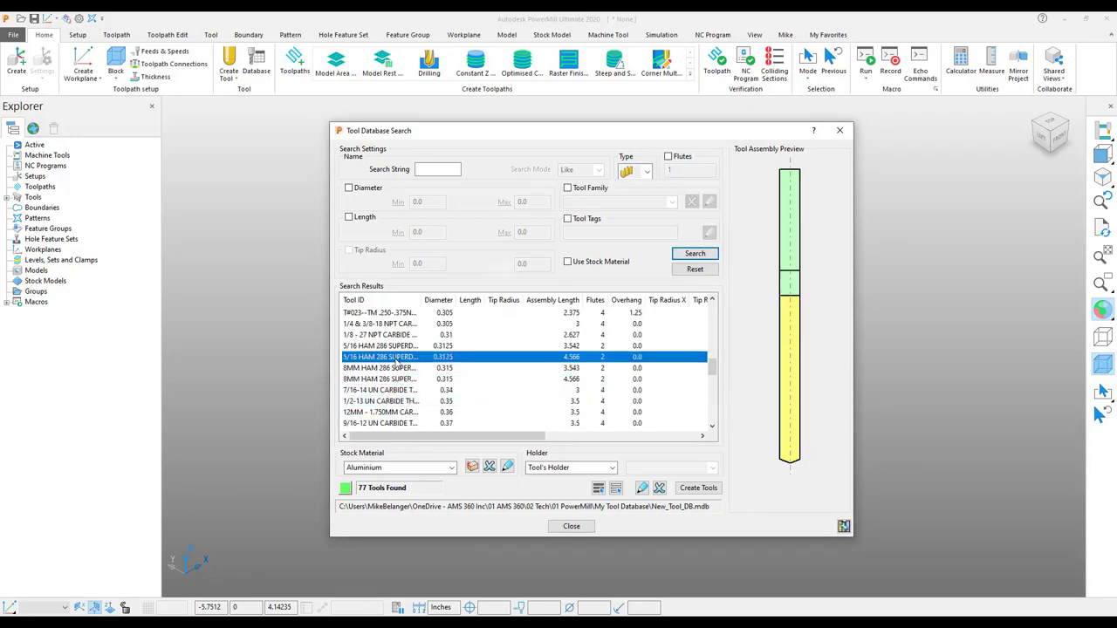
{"action": "left_click", "coordinate": [393, 337]}
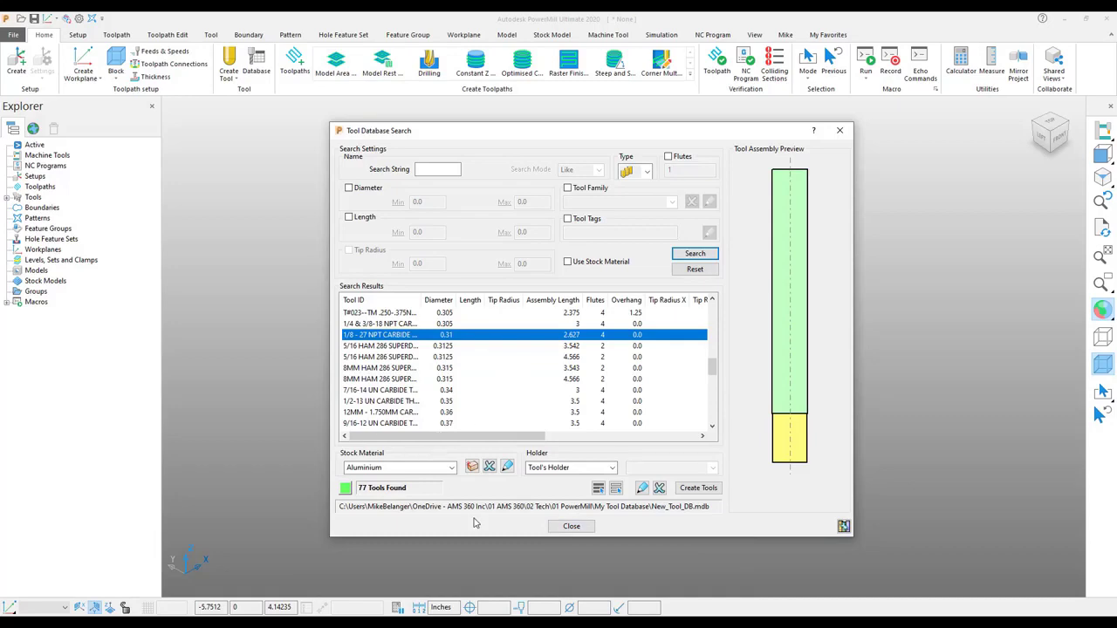
Step: Close the tool database search and expand Tools to list its ten tools
{"action": "left_click", "coordinate": [572, 527]}
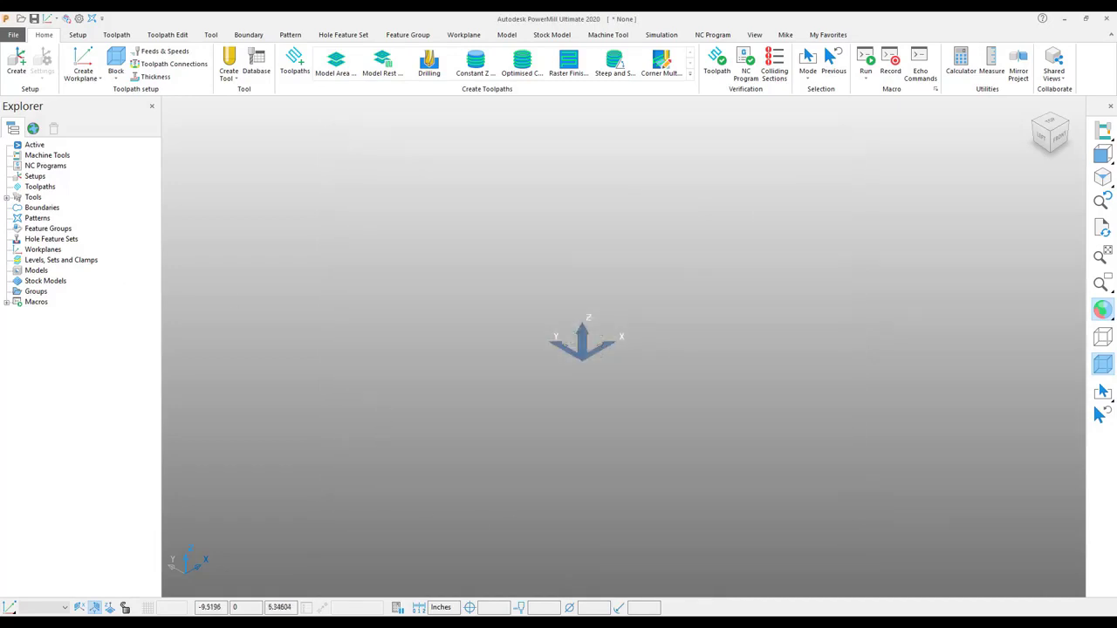
{"action": "left_click", "coordinate": [7, 198]}
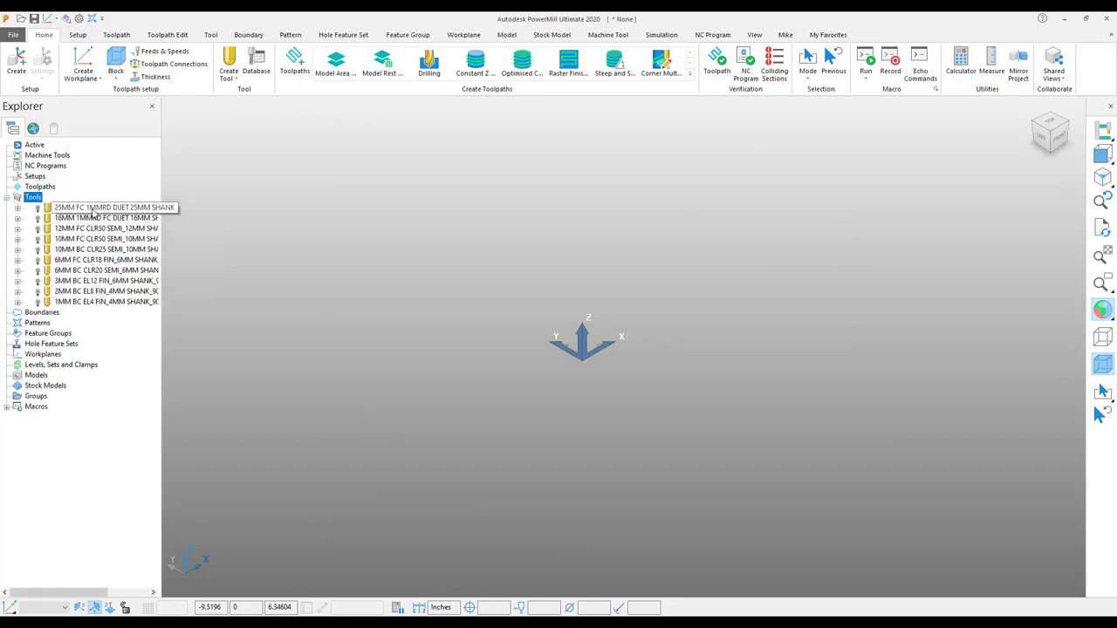
{"action": "left_click", "coordinate": [85, 474]}
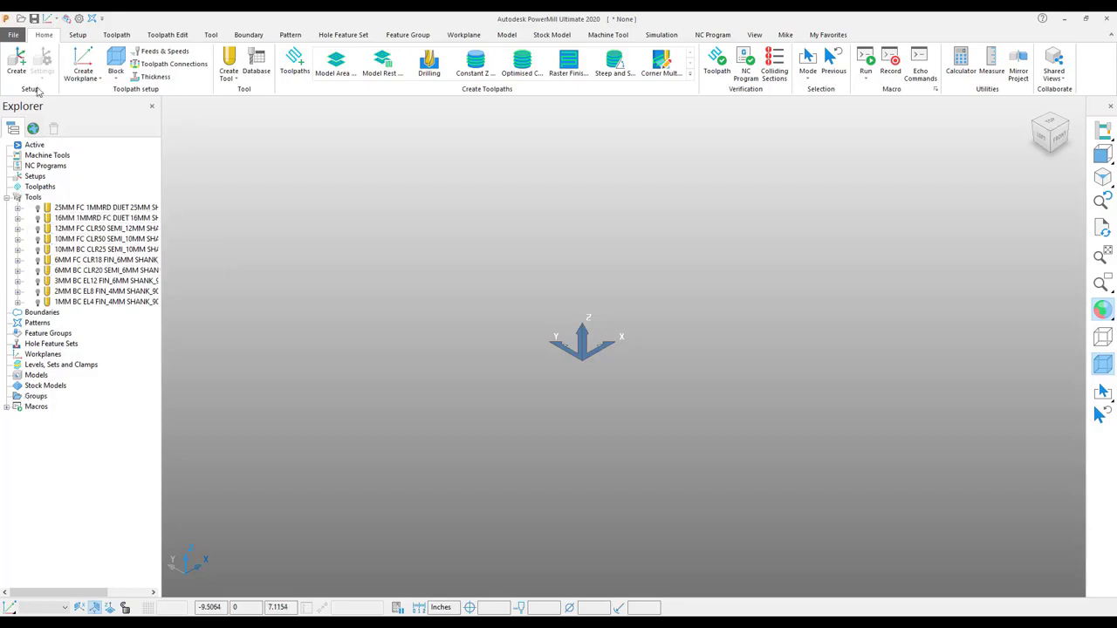
Step: Save the ten tools as template objects named 'My tool template' in My templates and macros
{"action": "left_click", "coordinate": [13, 35]}
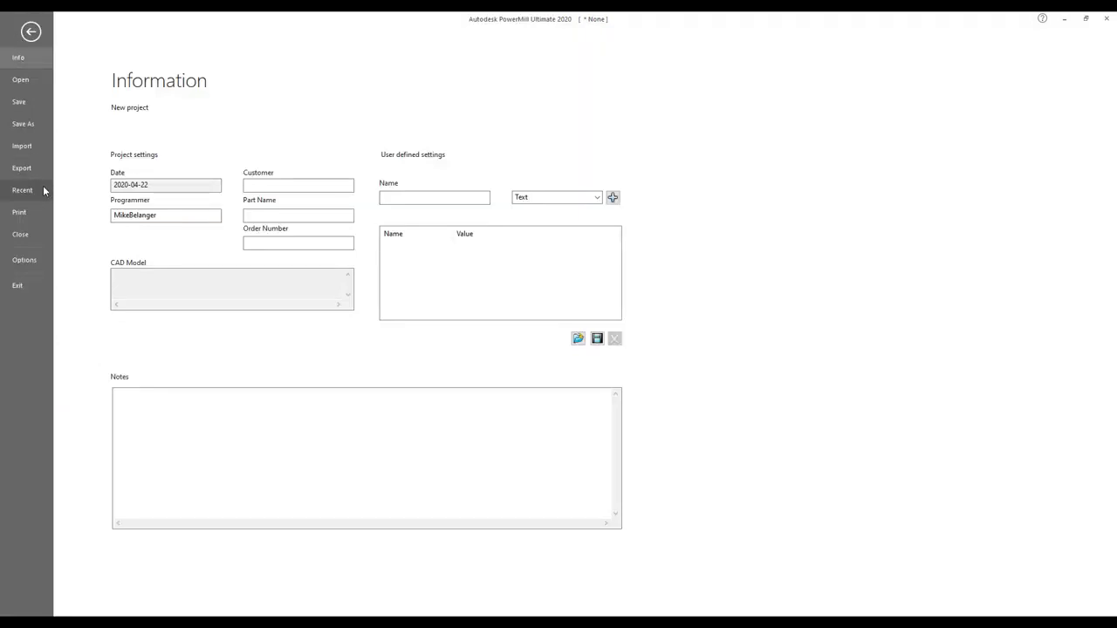
{"action": "left_click", "coordinate": [26, 124]}
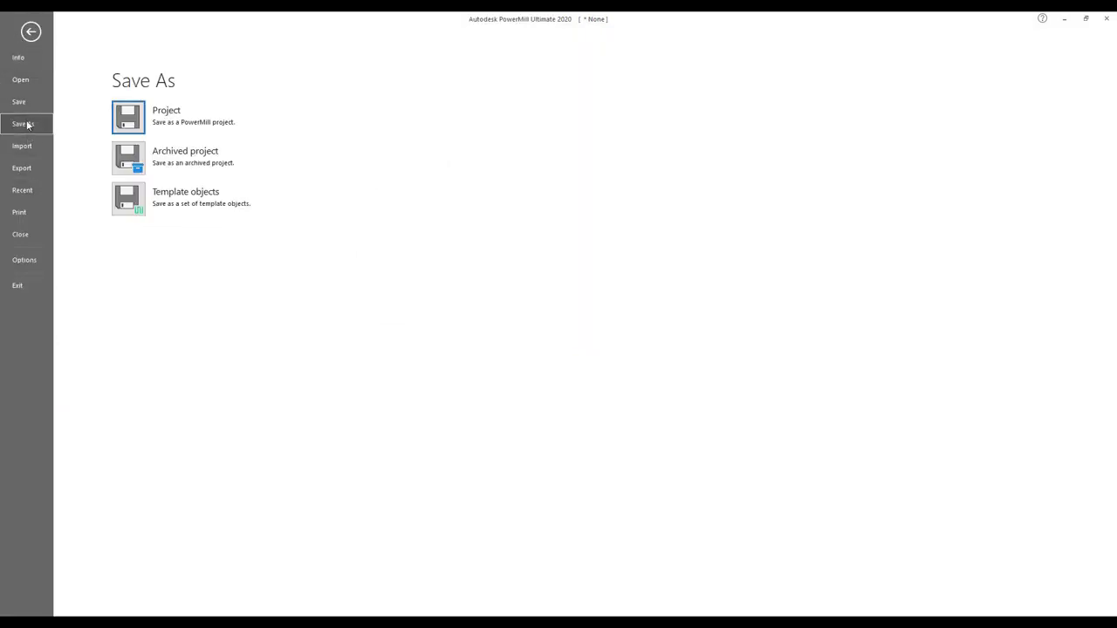
{"action": "left_click", "coordinate": [129, 207]}
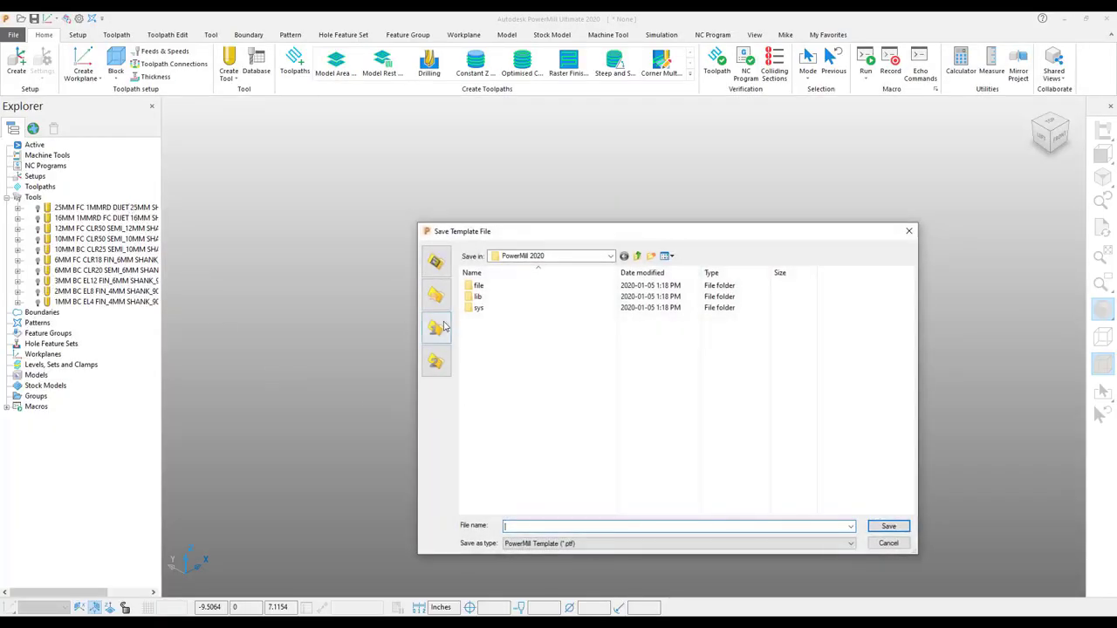
{"action": "left_click", "coordinate": [440, 327]}
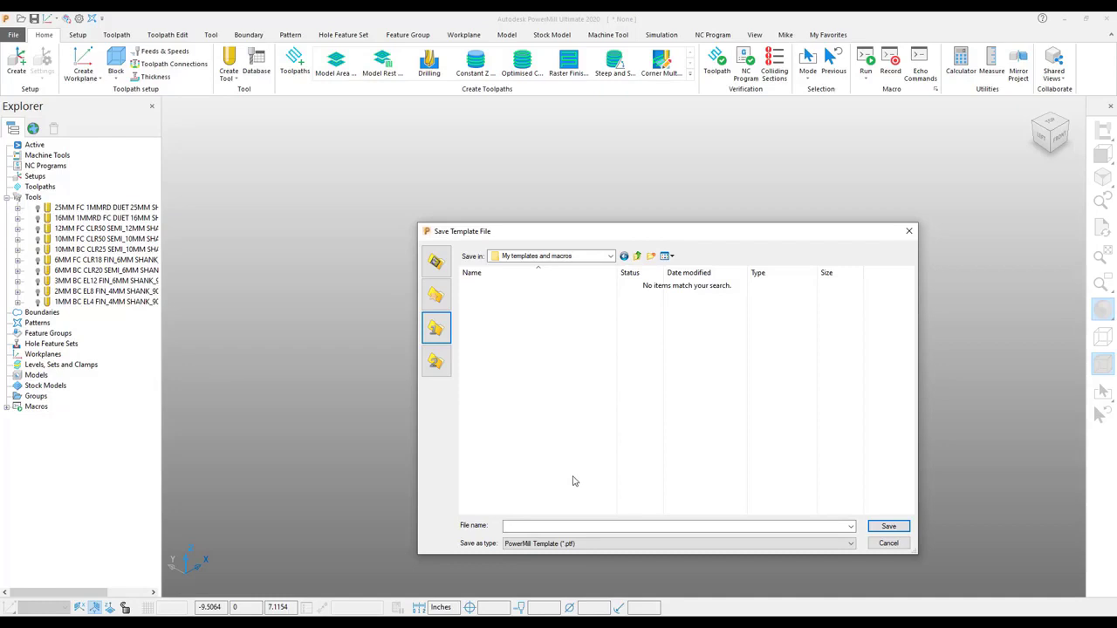
{"action": "left_click", "coordinate": [551, 525]}
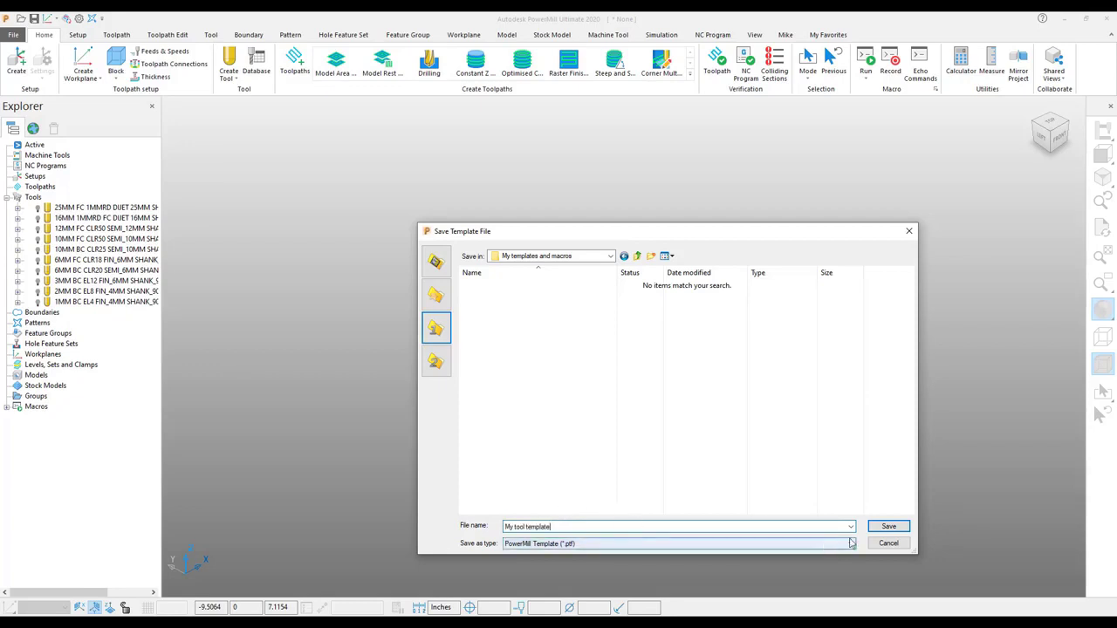
{"action": "left_click", "coordinate": [888, 526]}
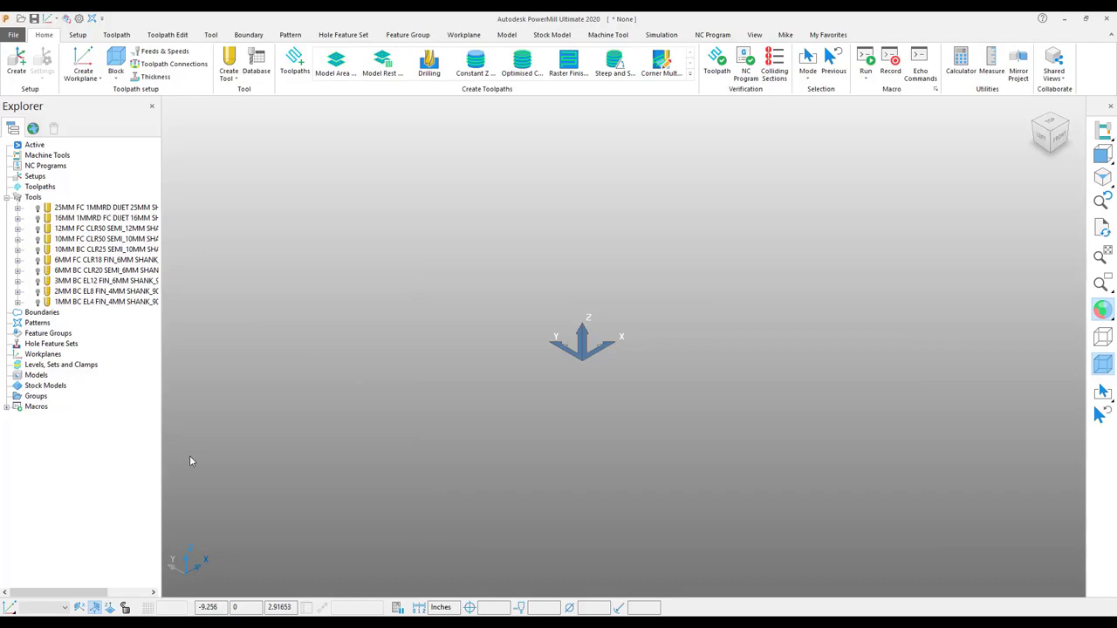
Step: Close the current project, discarding unsaved changes
{"action": "left_click", "coordinate": [16, 36]}
{"action": "left_click", "coordinate": [23, 235]}
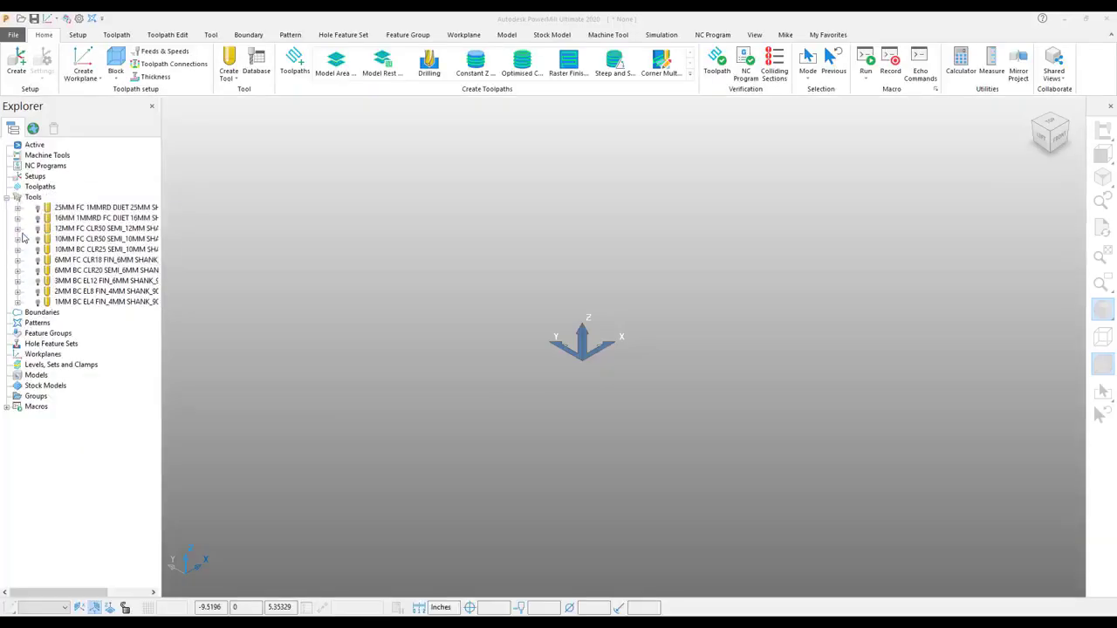
{"action": "left_click", "coordinate": [91, 262]}
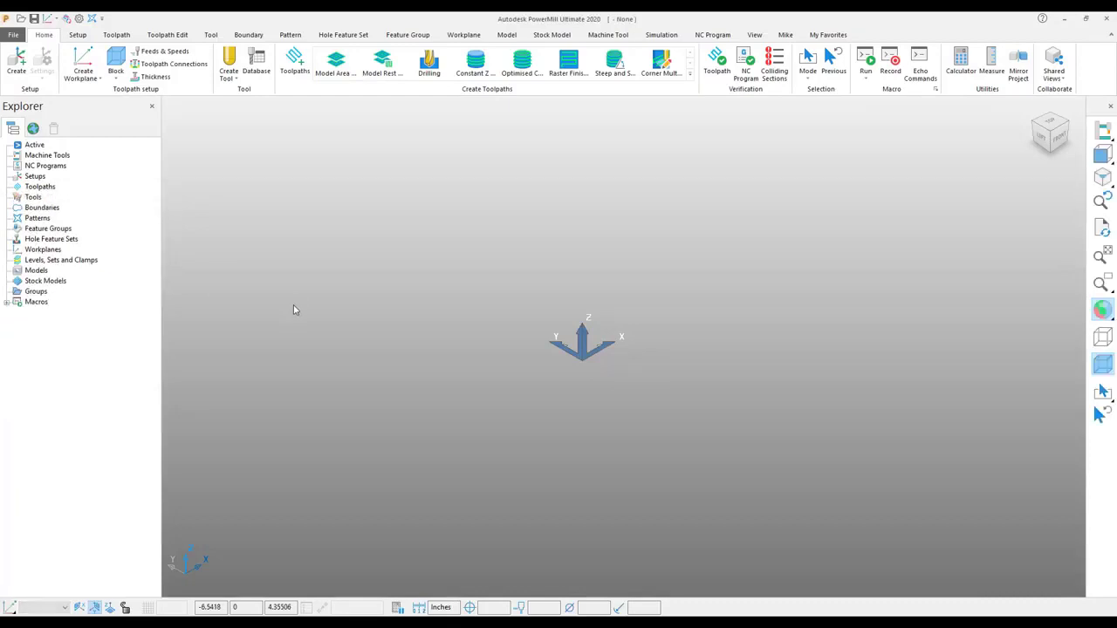
Step: Import My tool template.ptf from My templates and macros as a template object
{"action": "left_click", "coordinate": [16, 37]}
{"action": "left_click", "coordinate": [22, 146]}
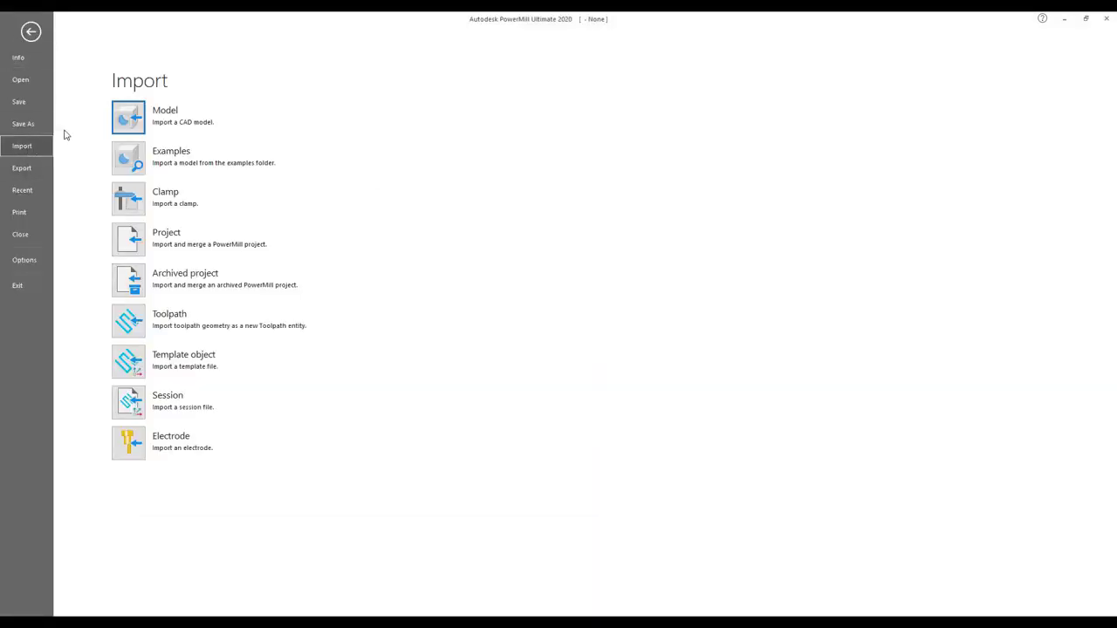
{"action": "left_click", "coordinate": [133, 368]}
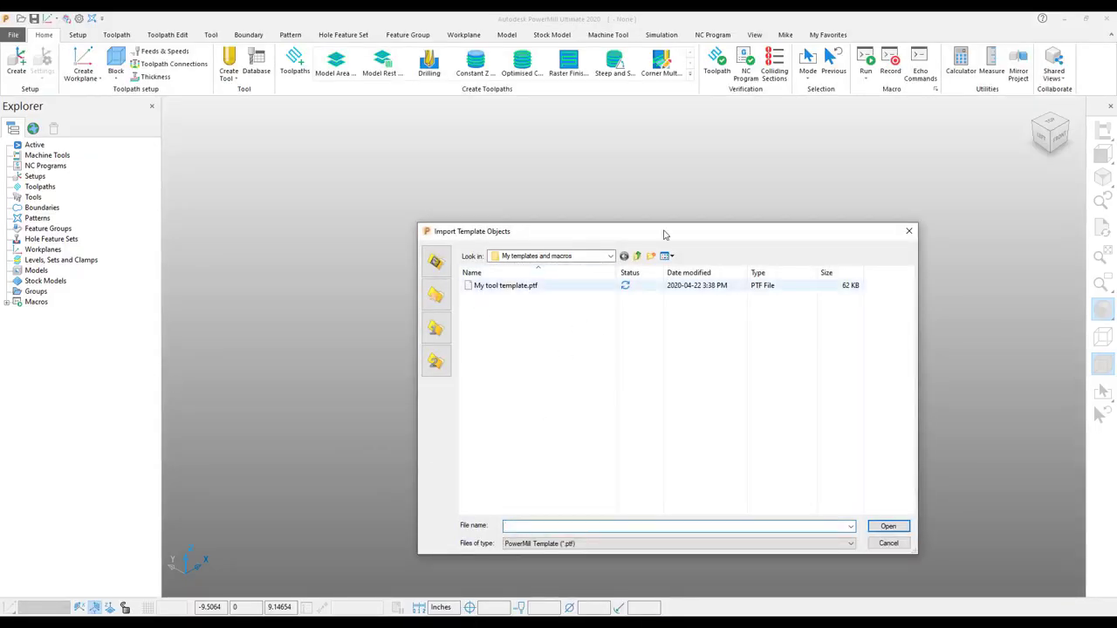
{"action": "left_click", "coordinate": [436, 328]}
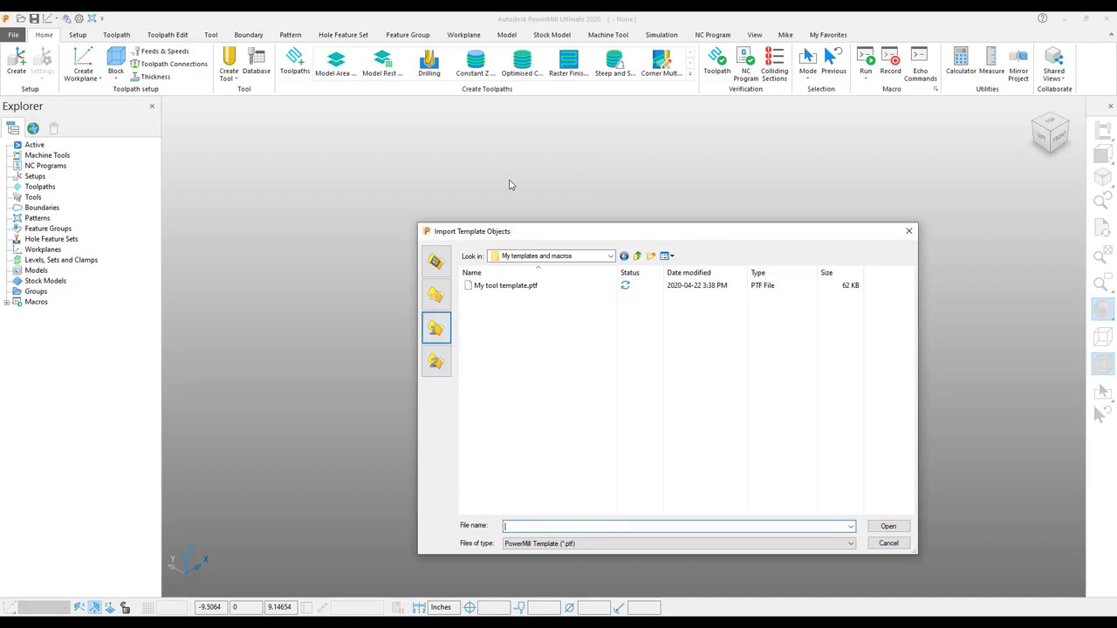
{"action": "left_click", "coordinate": [527, 289]}
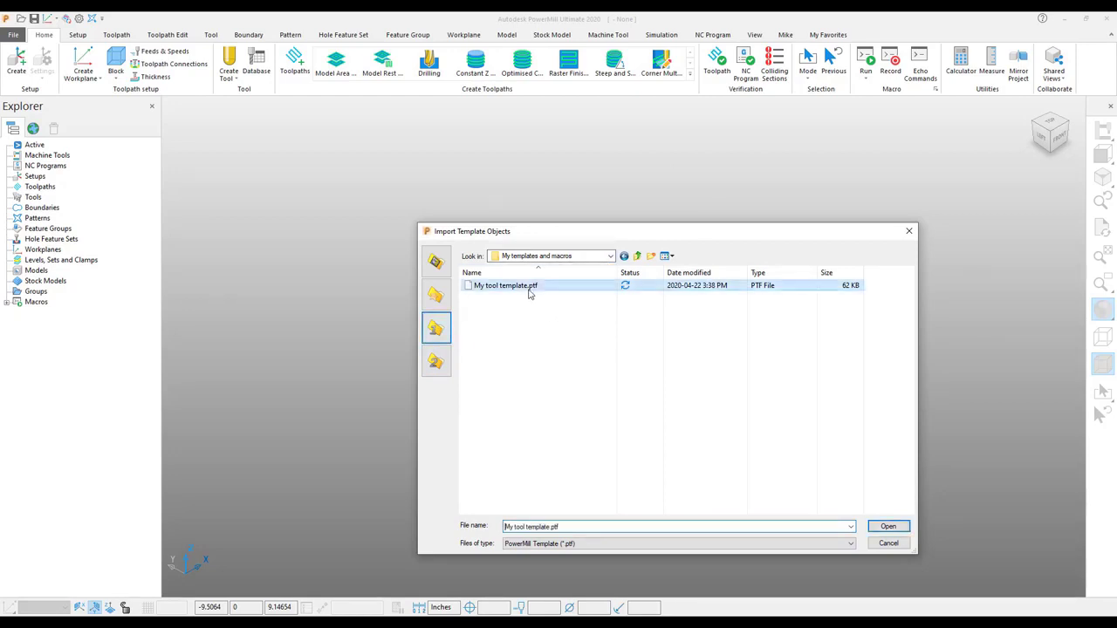
{"action": "double_click", "coordinate": [528, 289]}
Step: Expand the imported Tools branch and delete all tools from the project
{"action": "left_click", "coordinate": [9, 198]}
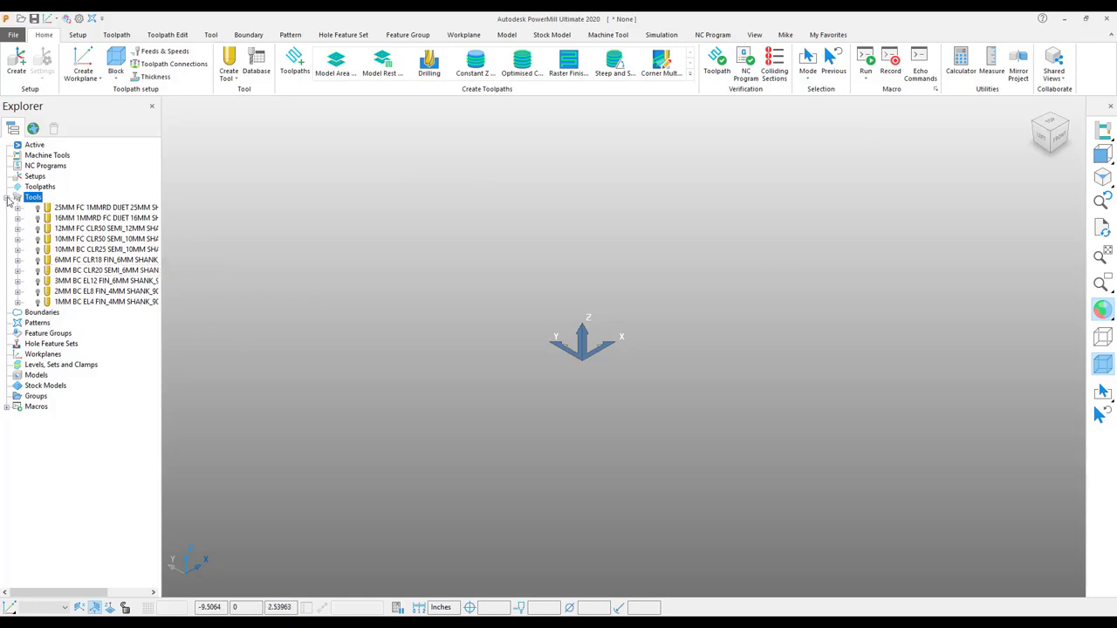
{"action": "right_click", "coordinate": [32, 198]}
{"action": "left_click", "coordinate": [74, 420]}
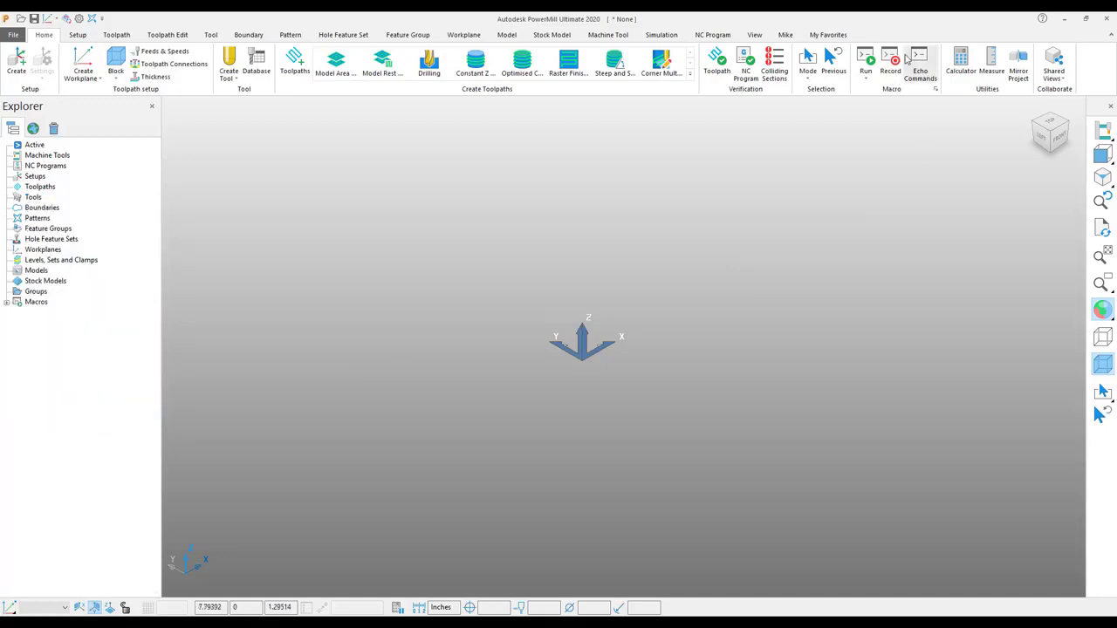
Step: Record macro 'import my tool template' while importing My tool template.ptf, then expand Tools
{"action": "left_click", "coordinate": [892, 75]}
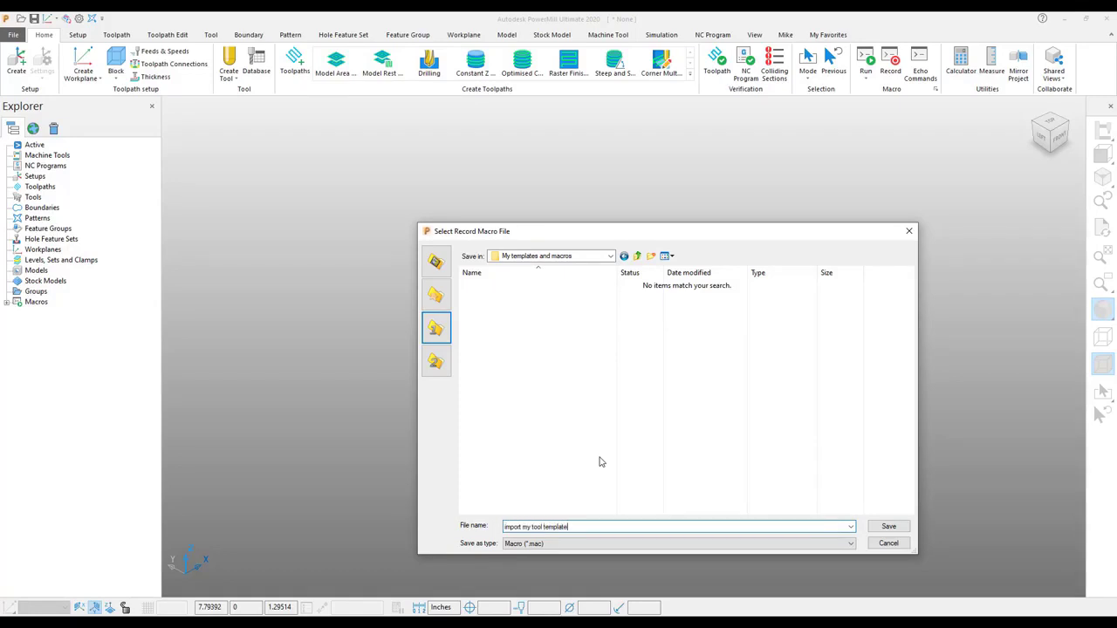
{"action": "left_click", "coordinate": [890, 527]}
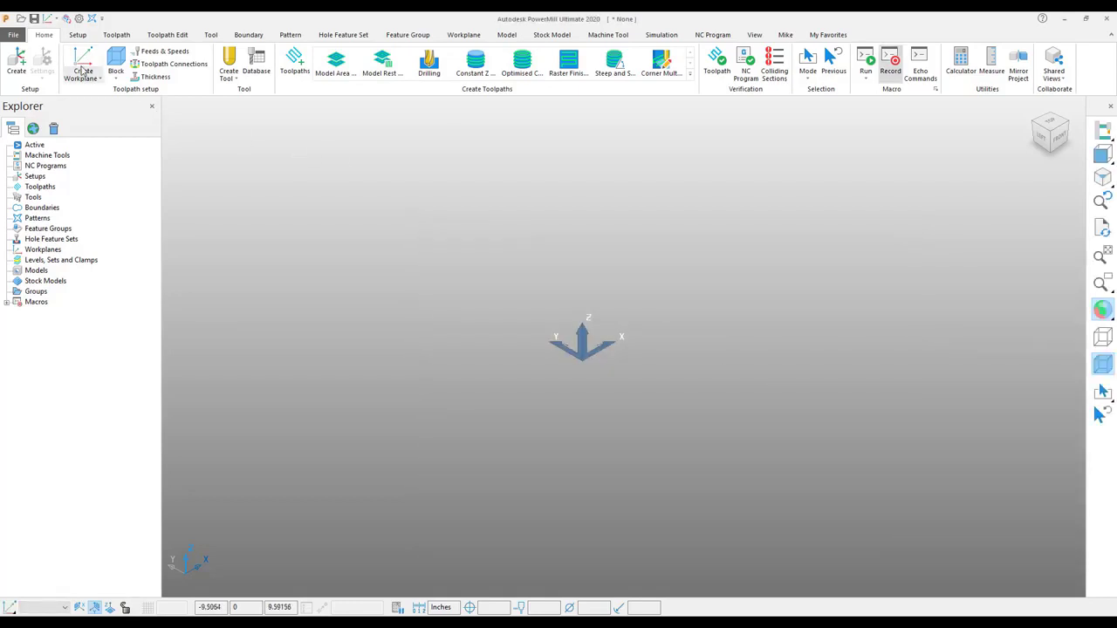
{"action": "left_click", "coordinate": [13, 35]}
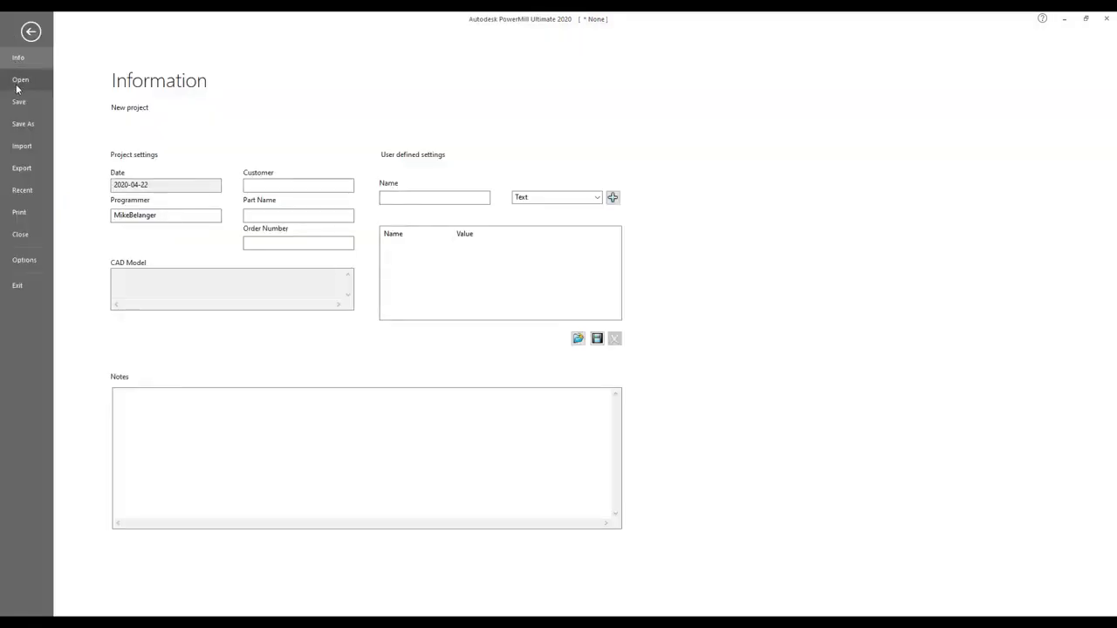
{"action": "left_click", "coordinate": [26, 146]}
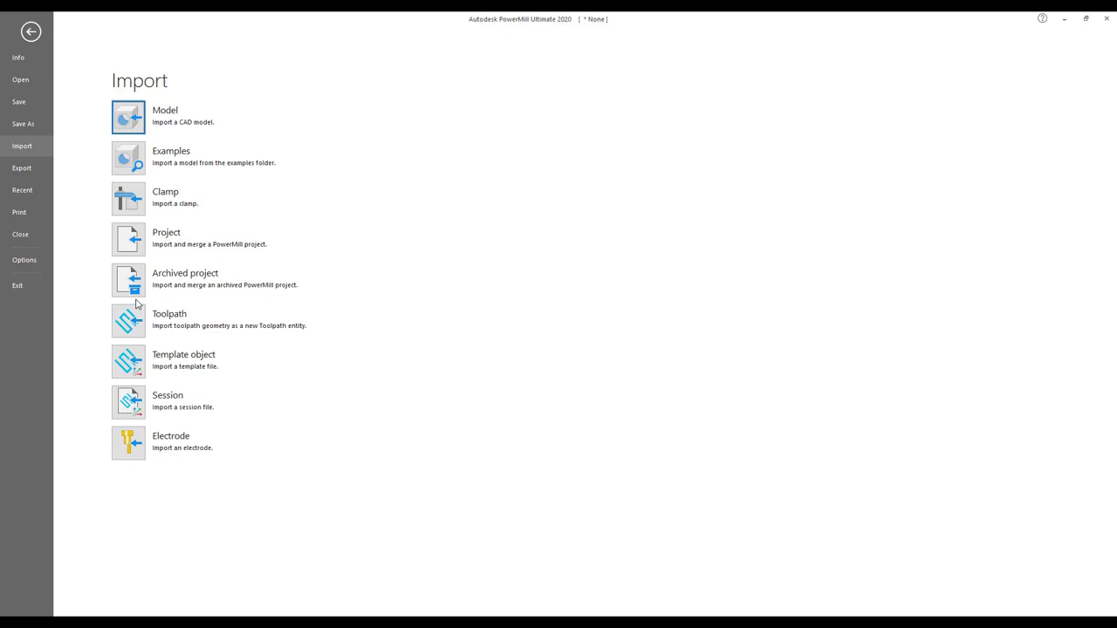
{"action": "left_click", "coordinate": [138, 359]}
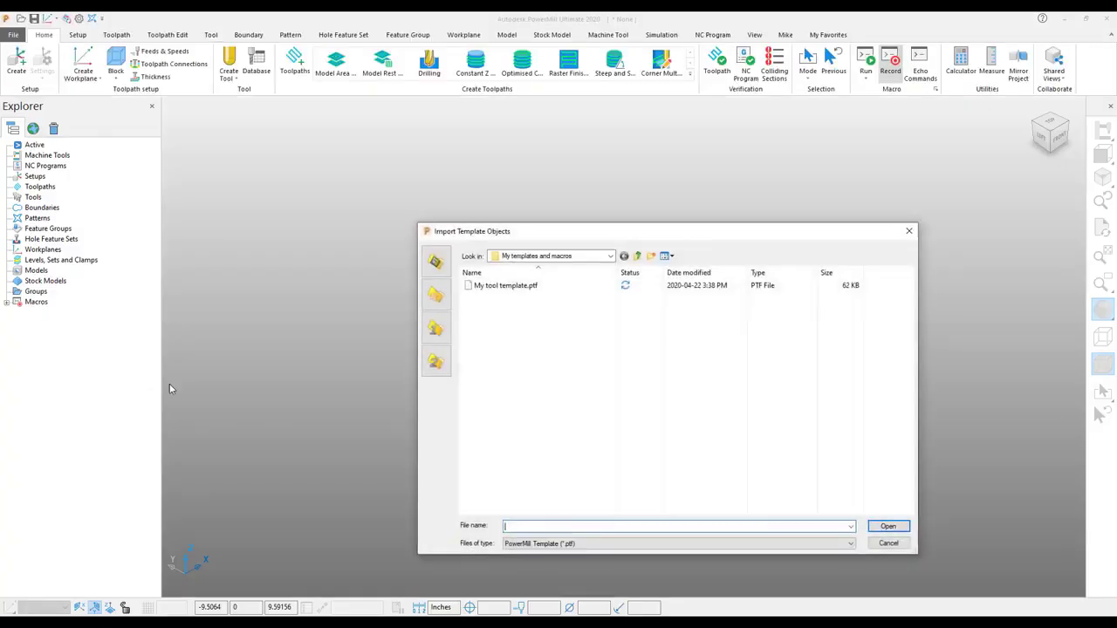
{"action": "left_click", "coordinate": [496, 289]}
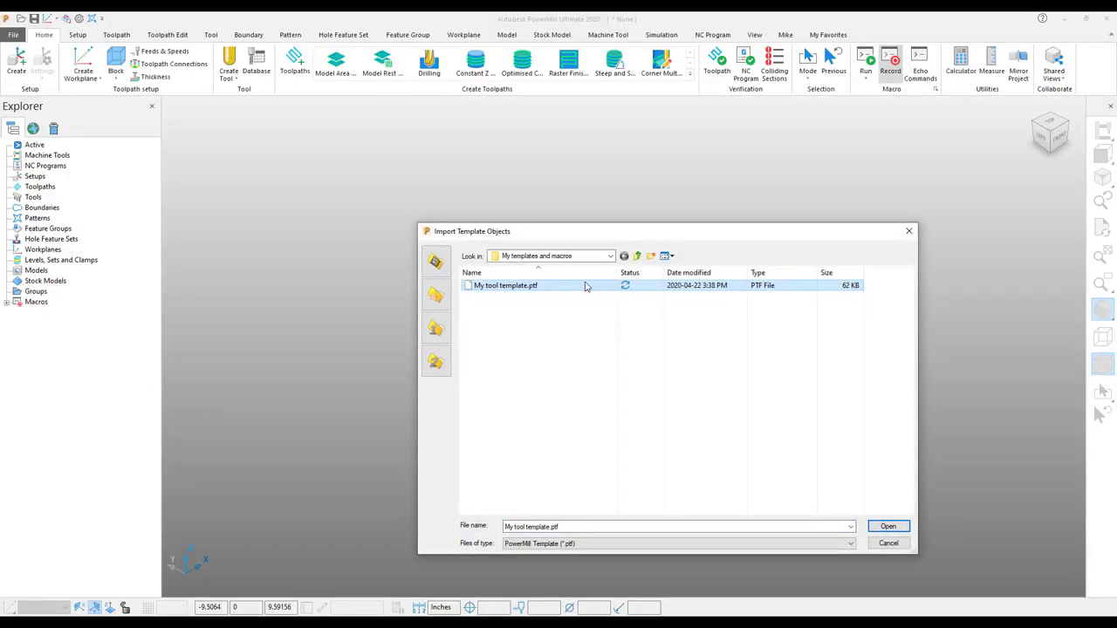
{"action": "left_click", "coordinate": [887, 527]}
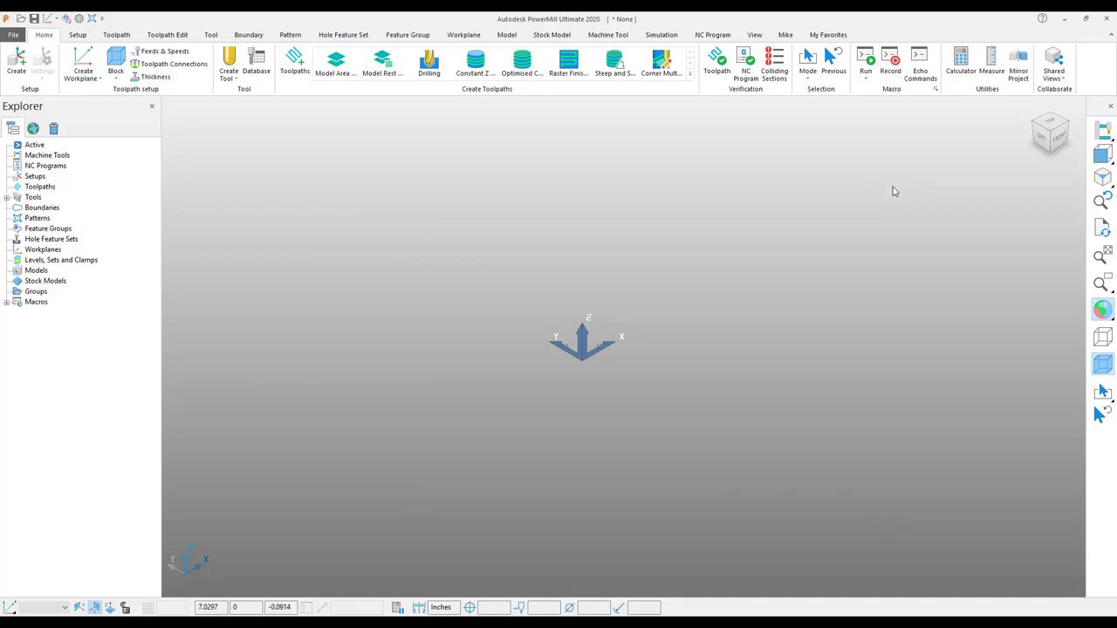
{"action": "left_click", "coordinate": [6, 197]}
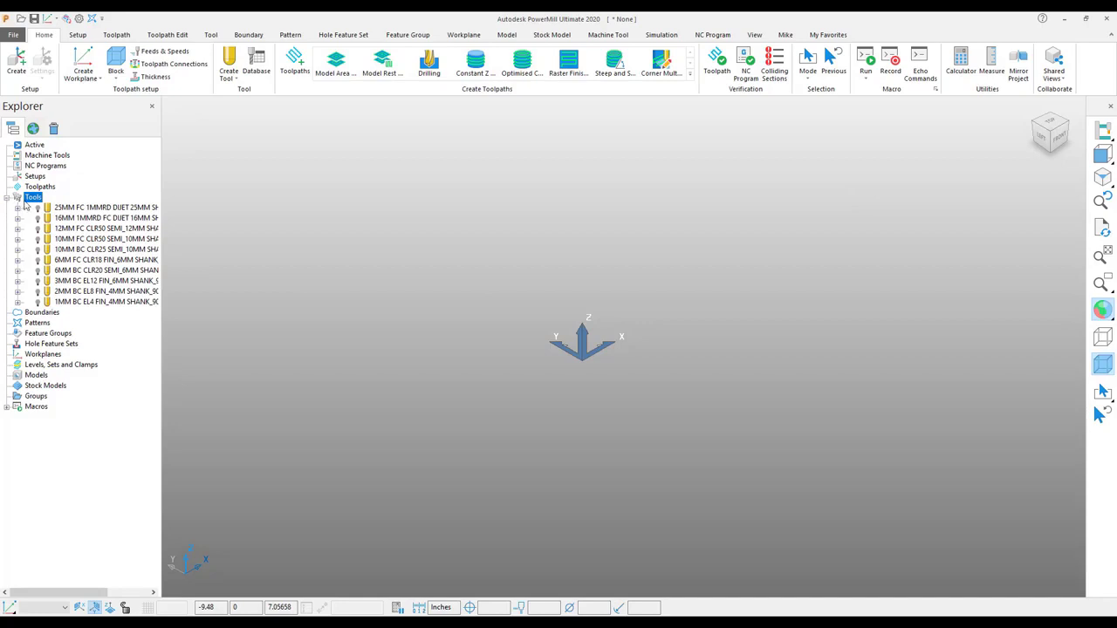
Step: Delete all tools, then add a New Group to My Favorites and choose a macro button type
{"action": "right_click", "coordinate": [26, 200]}
{"action": "left_click", "coordinate": [53, 422]}
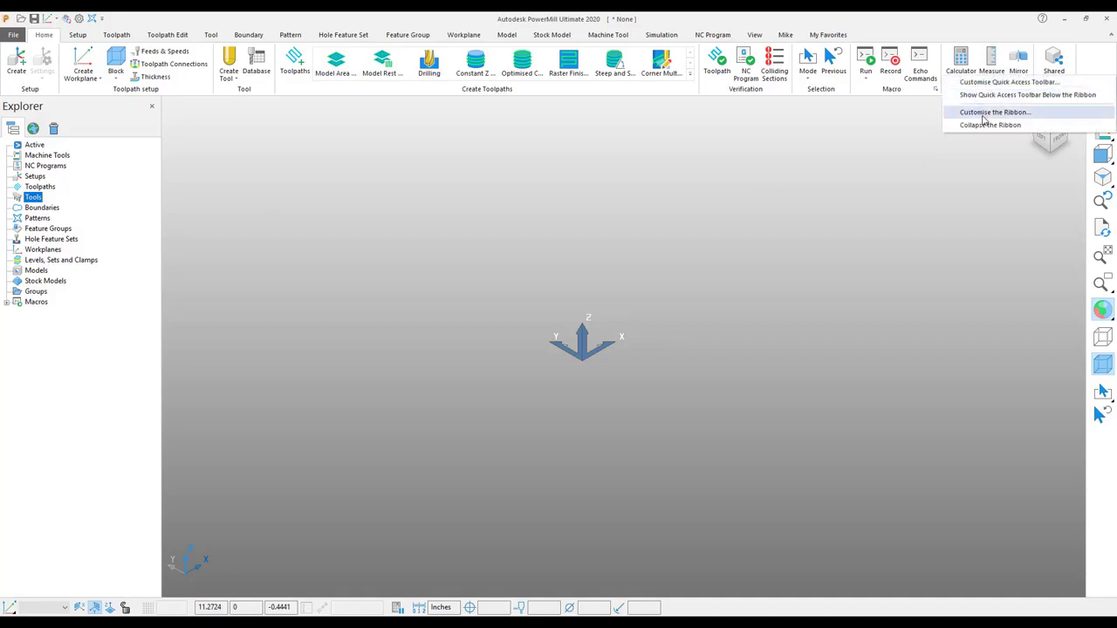
{"action": "left_click", "coordinate": [982, 116]}
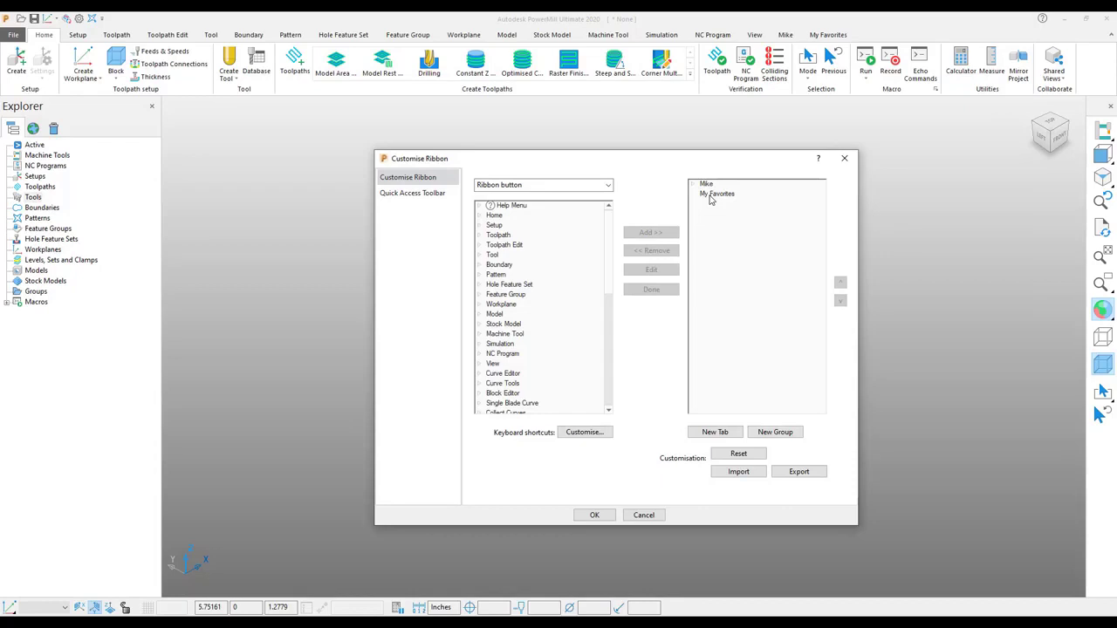
{"action": "left_click", "coordinate": [711, 197]}
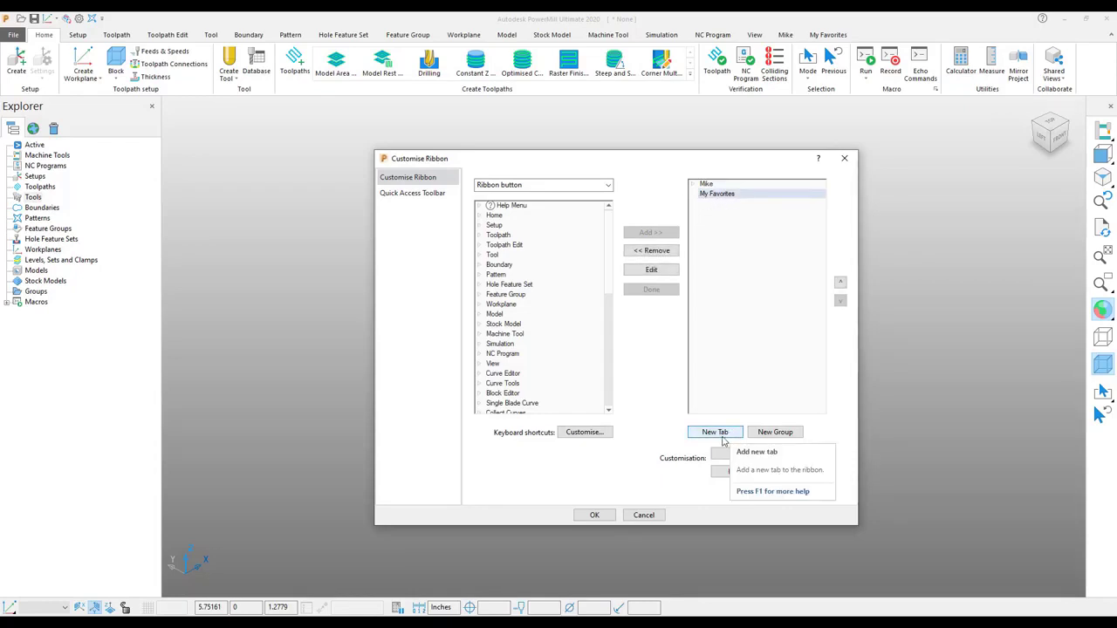
{"action": "left_click", "coordinate": [773, 432]}
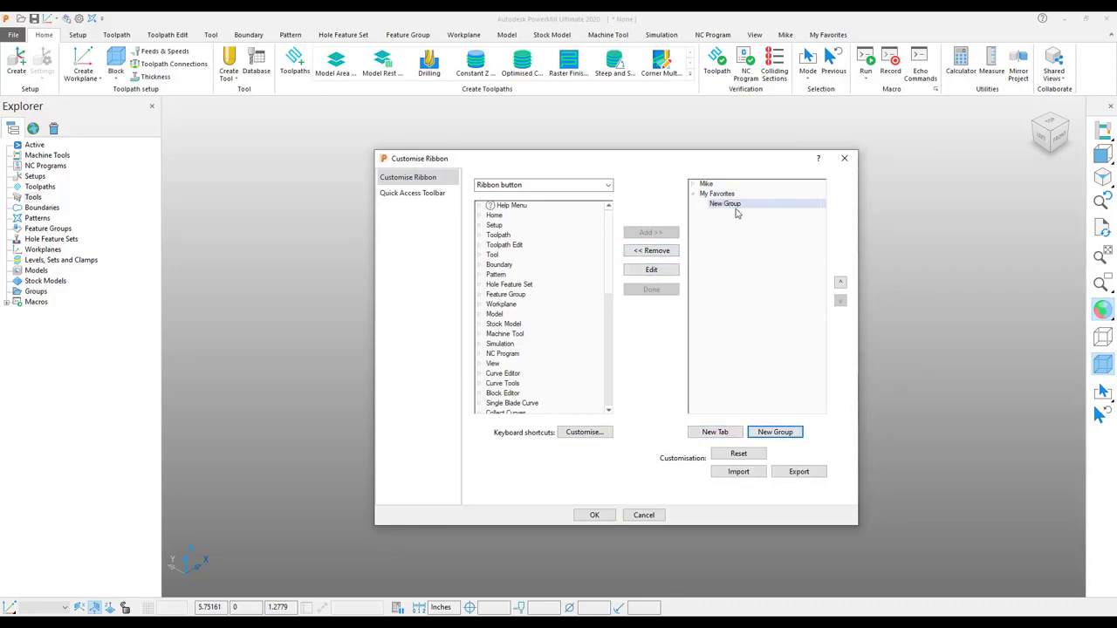
{"action": "left_click", "coordinate": [594, 187]}
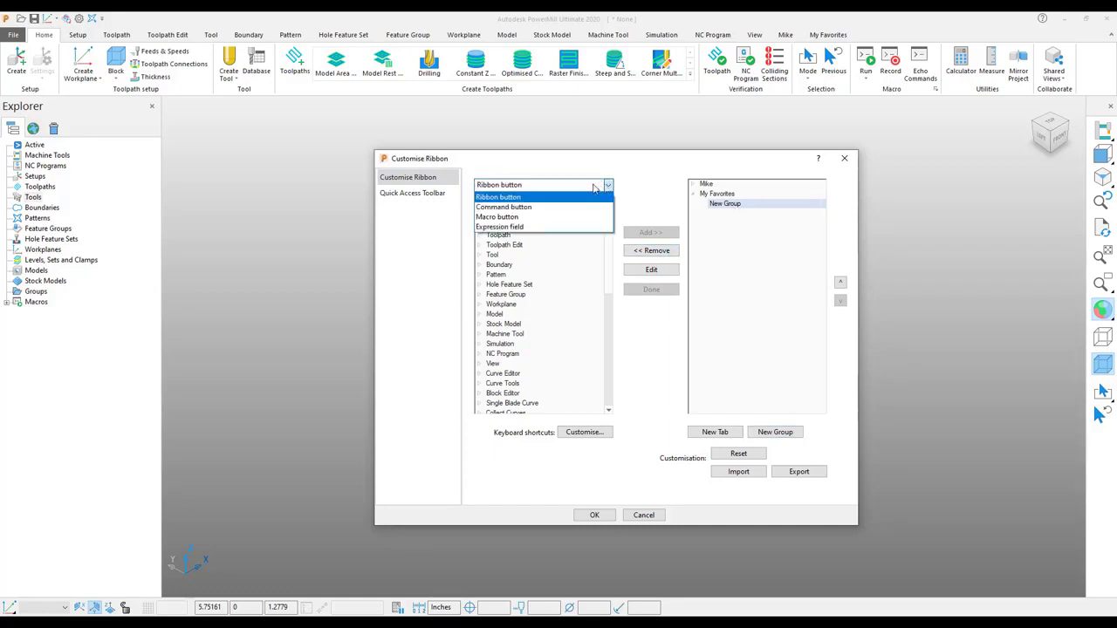
{"action": "left_click", "coordinate": [512, 218]}
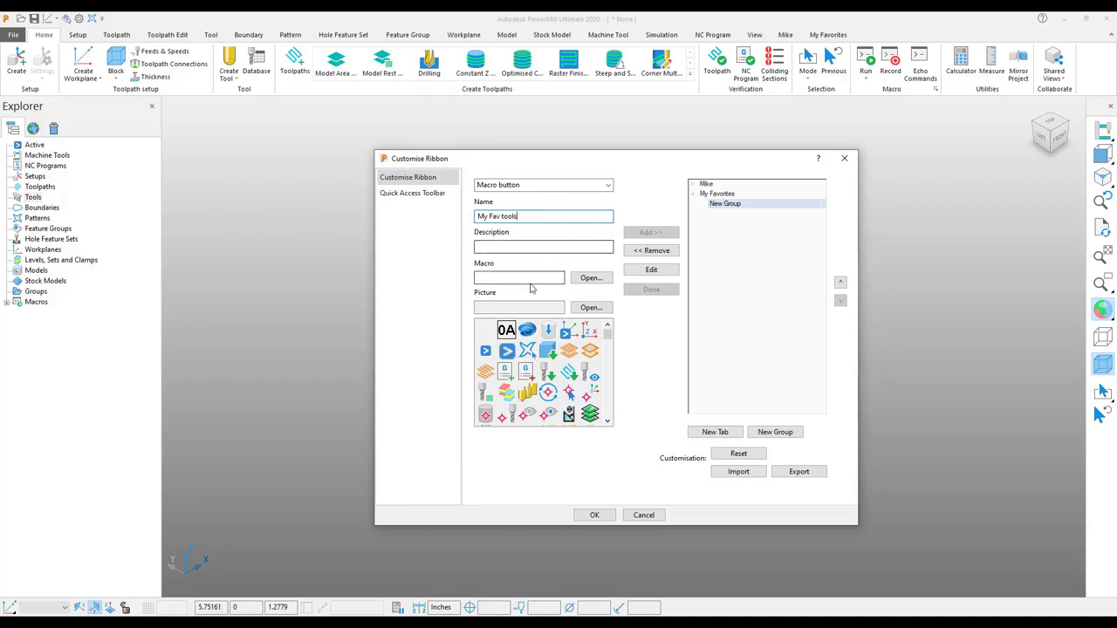
Step: Link import my tool template.mac, pick the ADDTOOL picture, and add My Fav tools to New Group
{"action": "left_click", "coordinate": [586, 278]}
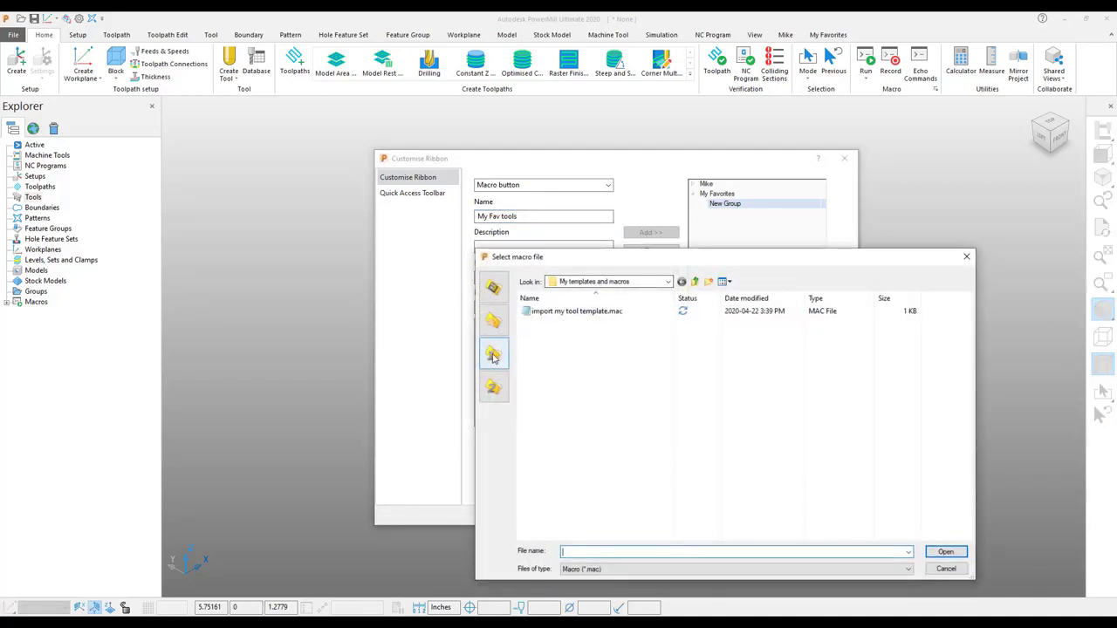
{"action": "left_click", "coordinate": [573, 314]}
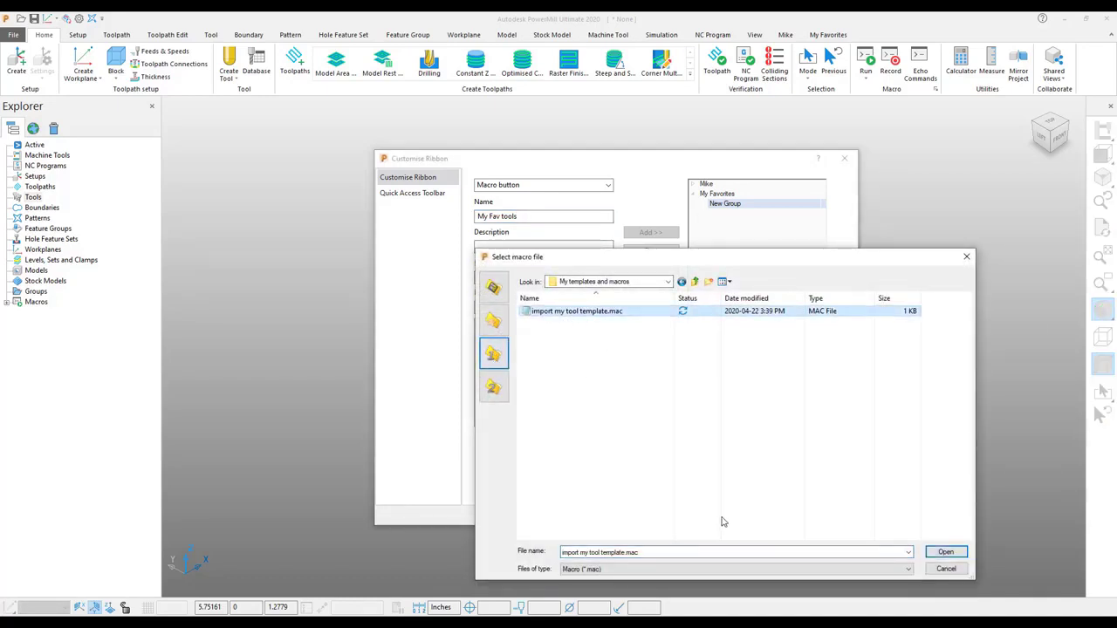
{"action": "left_click", "coordinate": [946, 552]}
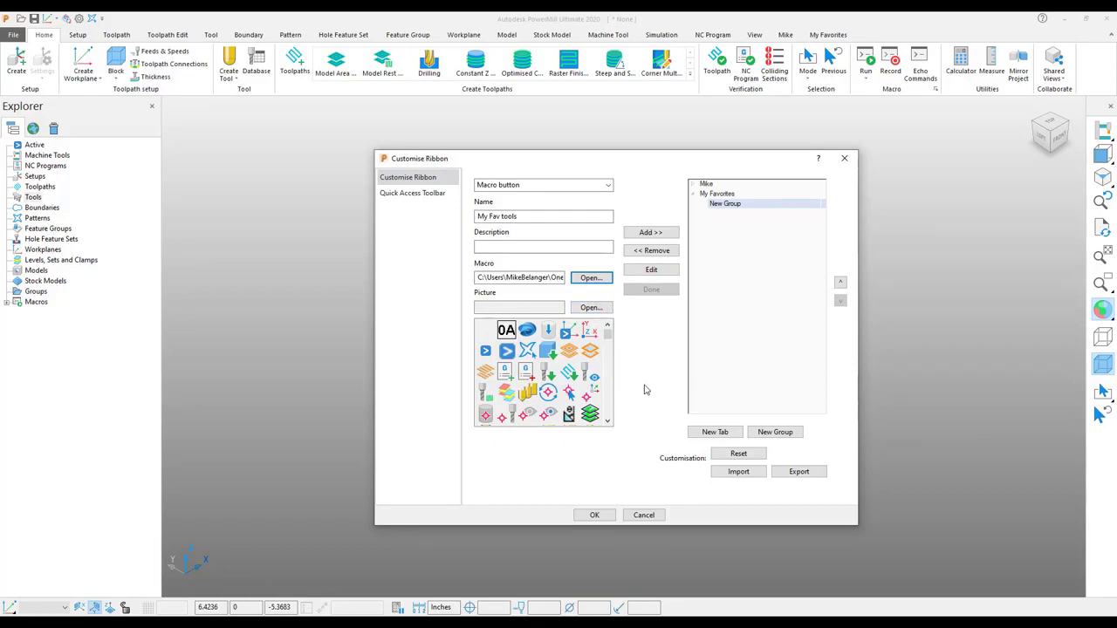
{"action": "left_click", "coordinate": [548, 371]}
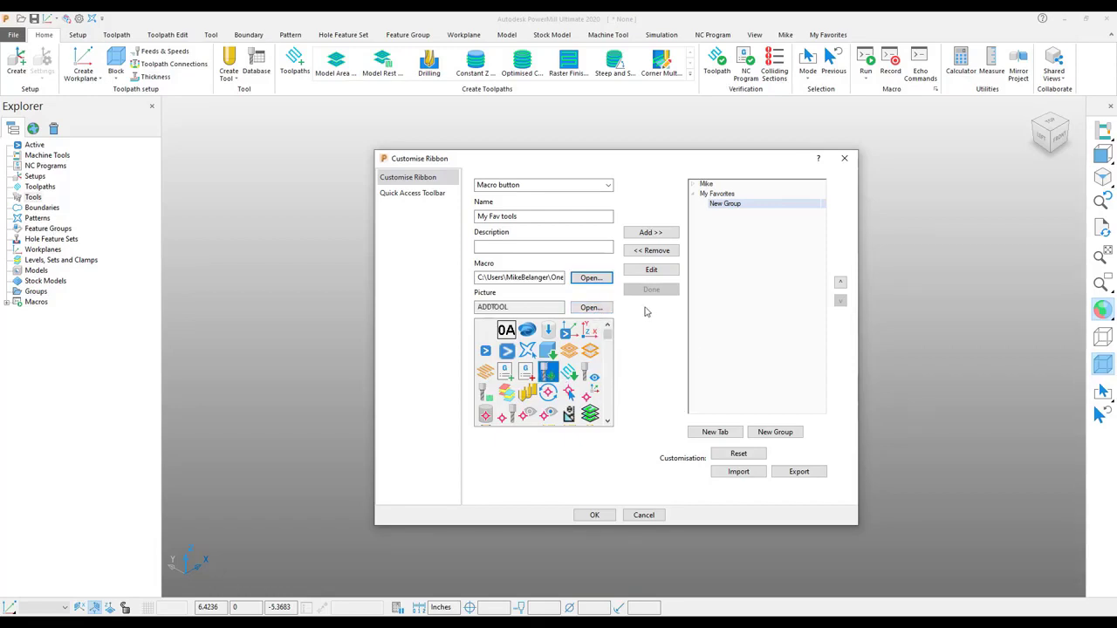
{"action": "left_click", "coordinate": [650, 234]}
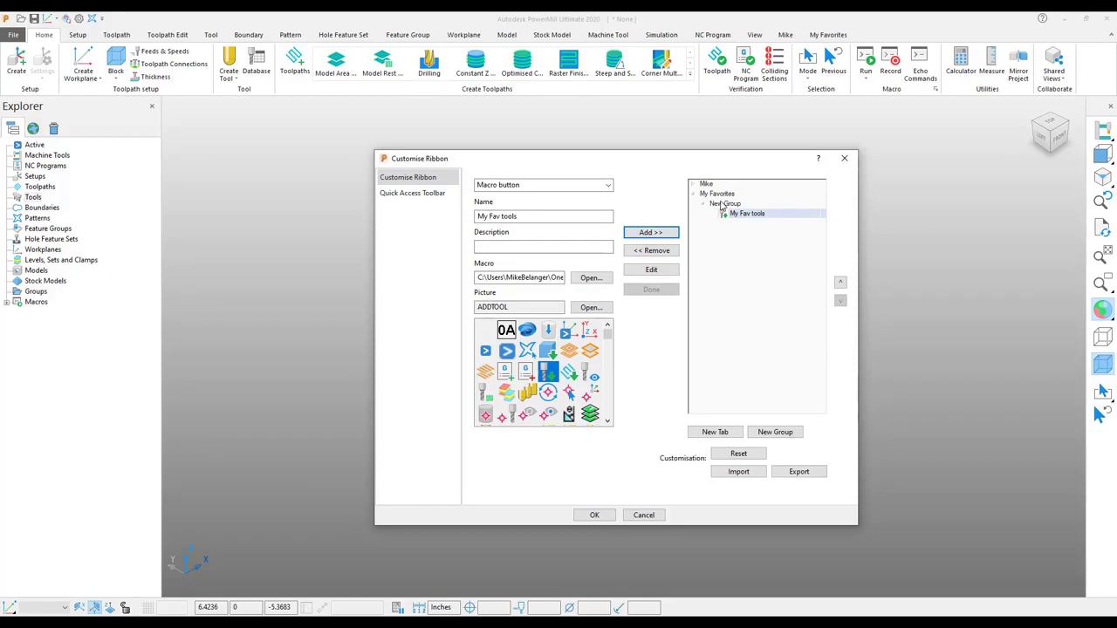
Step: Apply the ribbon change, clear the Tools list, then run My Fav tools from My Favorites
{"action": "left_click", "coordinate": [601, 515]}
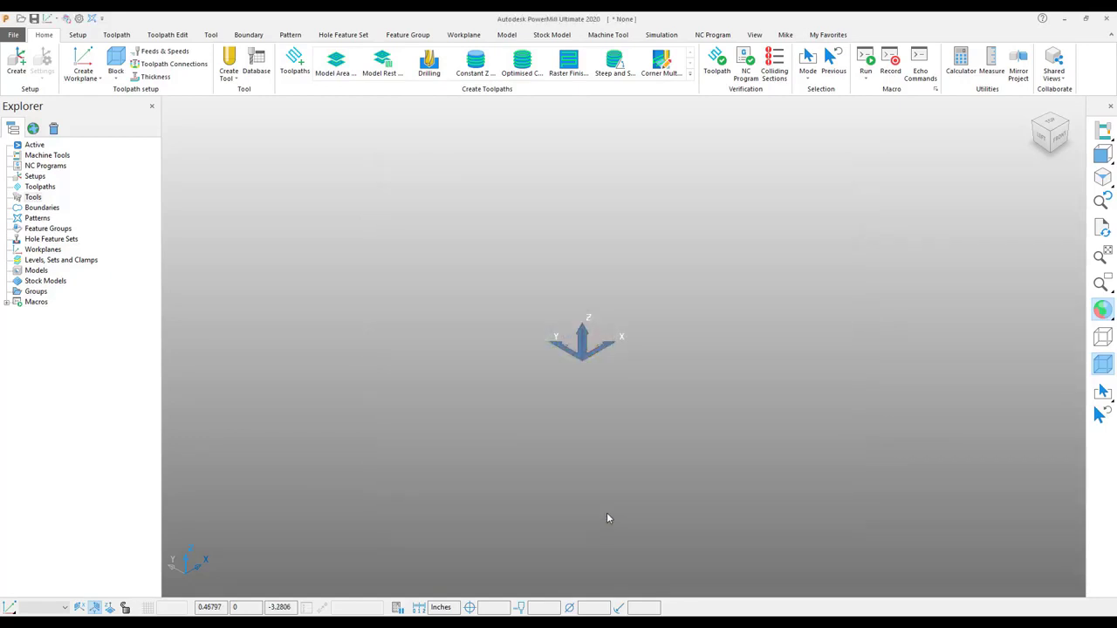
{"action": "left_click", "coordinate": [32, 197]}
{"action": "right_click", "coordinate": [18, 202]}
{"action": "left_click", "coordinate": [829, 35]}
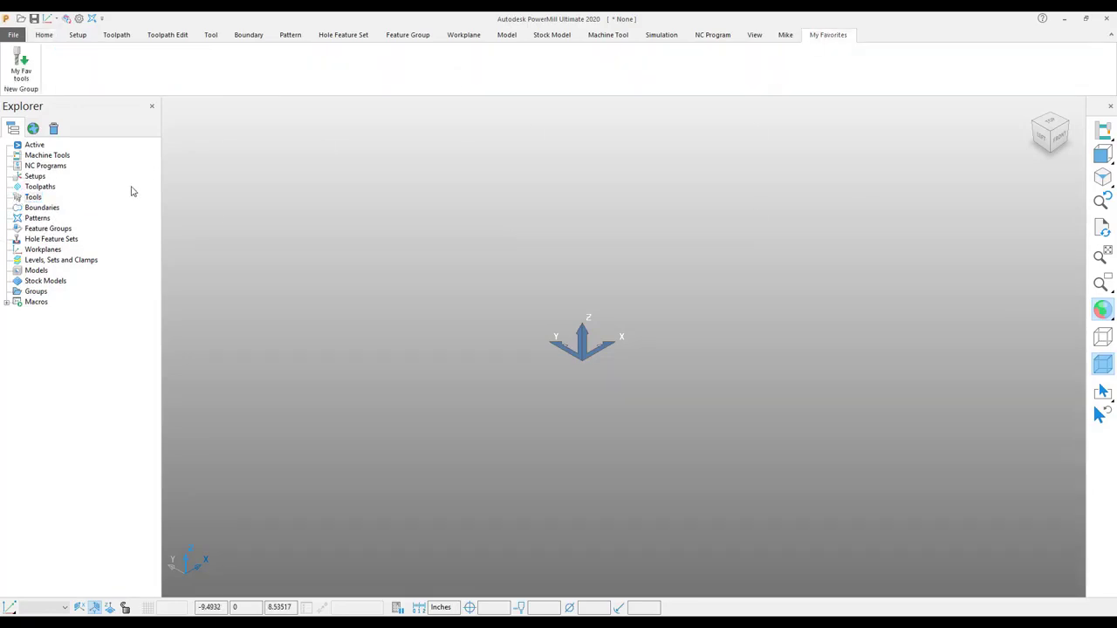
{"action": "left_click", "coordinate": [22, 68]}
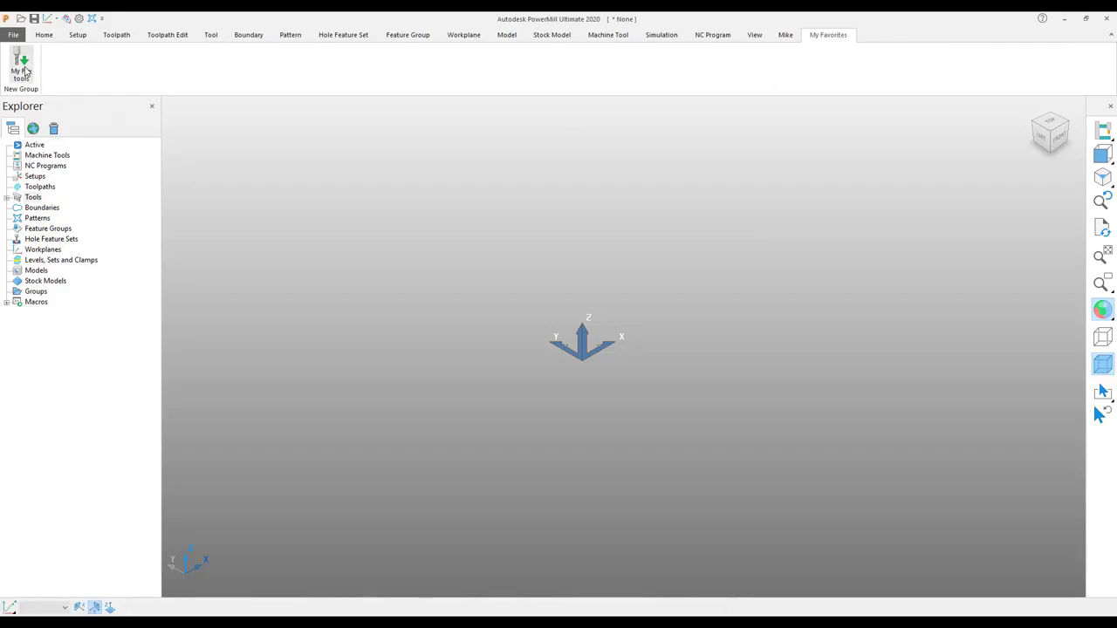